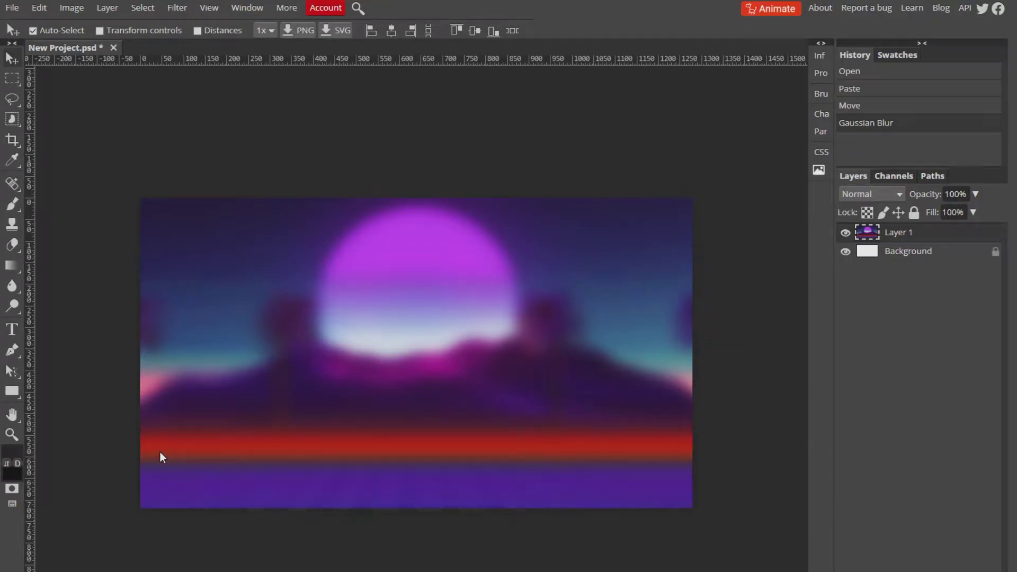
- Add a new text layer on the sunset reading CAMBIT
click(12, 329)
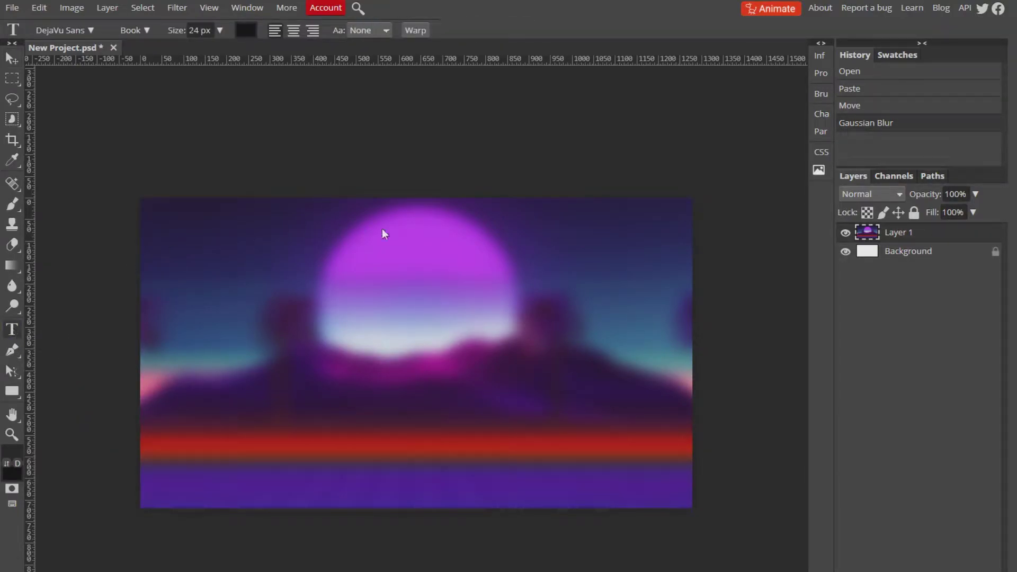
click(321, 330)
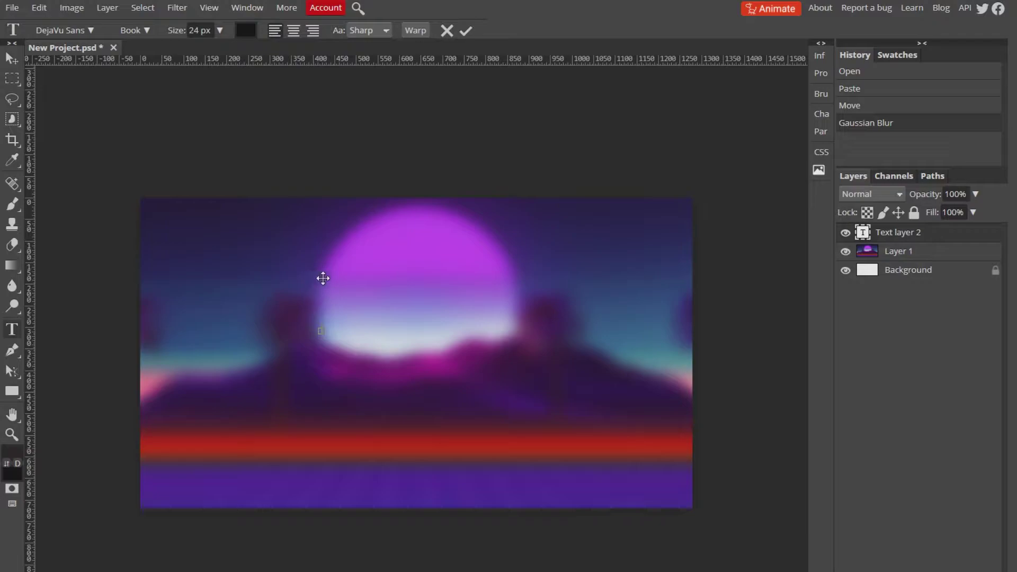
text(CAM)
key(BackSpace)
key(BackSpace)
text(OMM)
key(BackSpace)
key(BackSpace)
text(CAMB)
- Set the CAMBIT text size to 200 px and commit the text
double_click(324, 327)
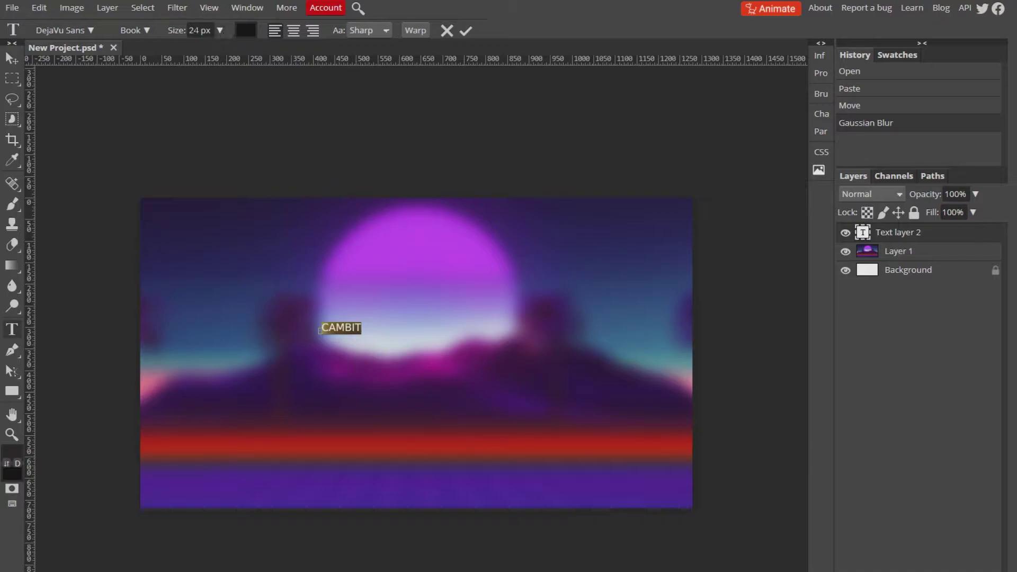
drag(210, 30, 171, 32)
text(200)
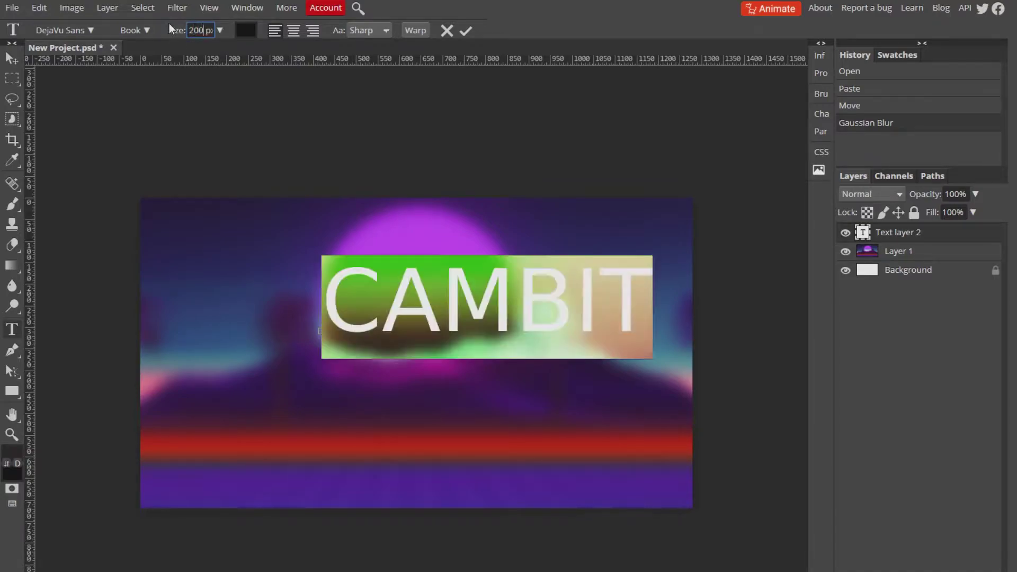
mouse_move(220, 31)
mouse_down()
mouse_move(212, 49)
mouse_move(216, 22)
mouse_up()
click(200, 30)
text(200)
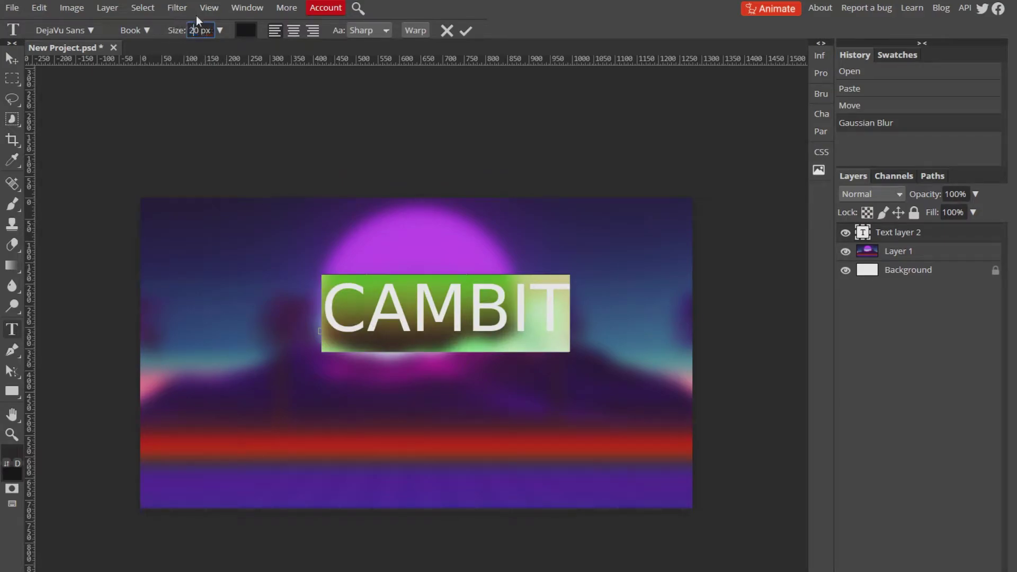
key(Return)
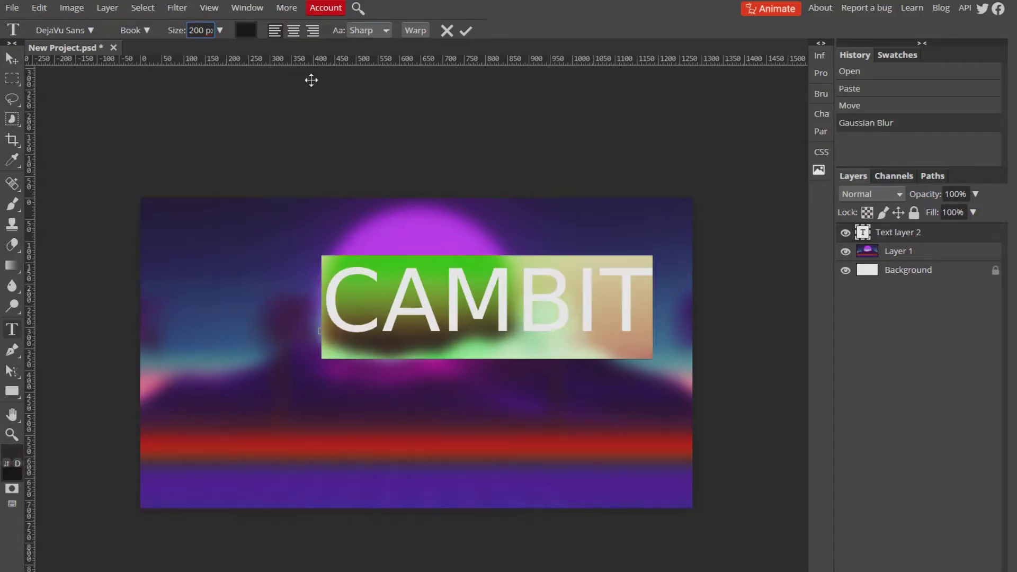
click(466, 31)
- Move CAMBIT down and left so it sits centred over the sun
click(11, 59)
drag(447, 301, 373, 355)
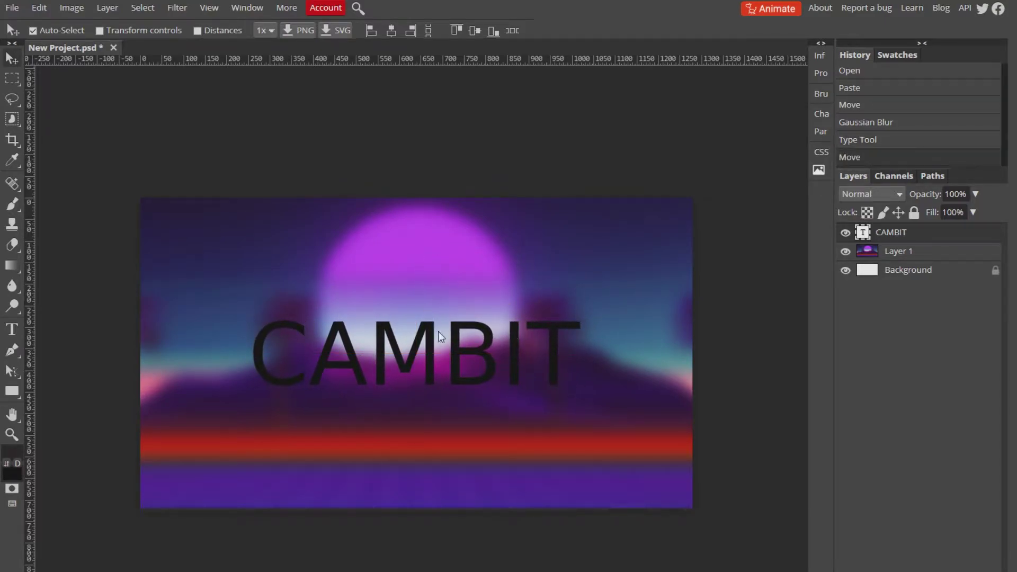
drag(437, 331, 456, 330)
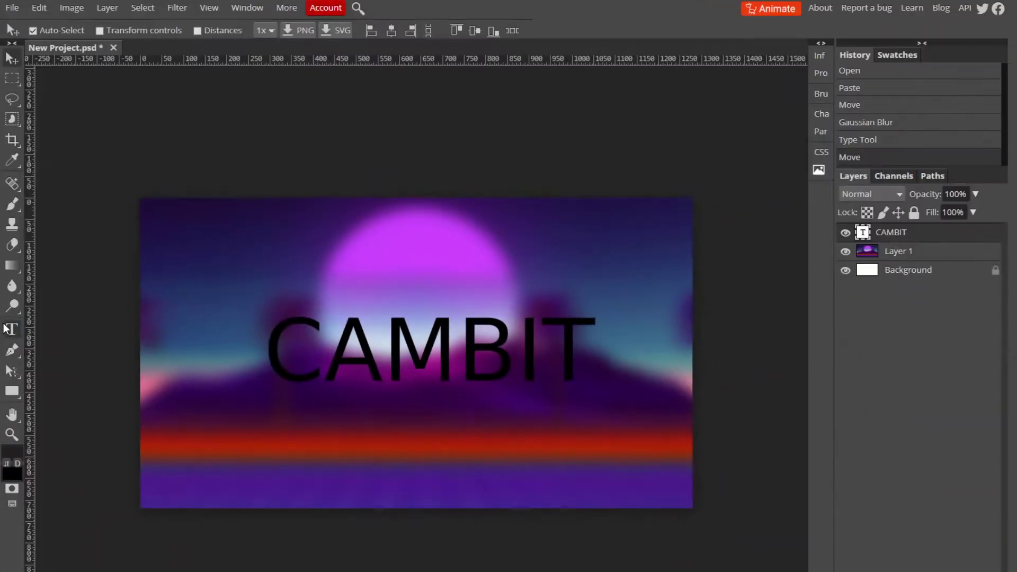
- Restyle CAMBIT in the Commando font at 250 px and commit it
click(11, 329)
click(424, 344)
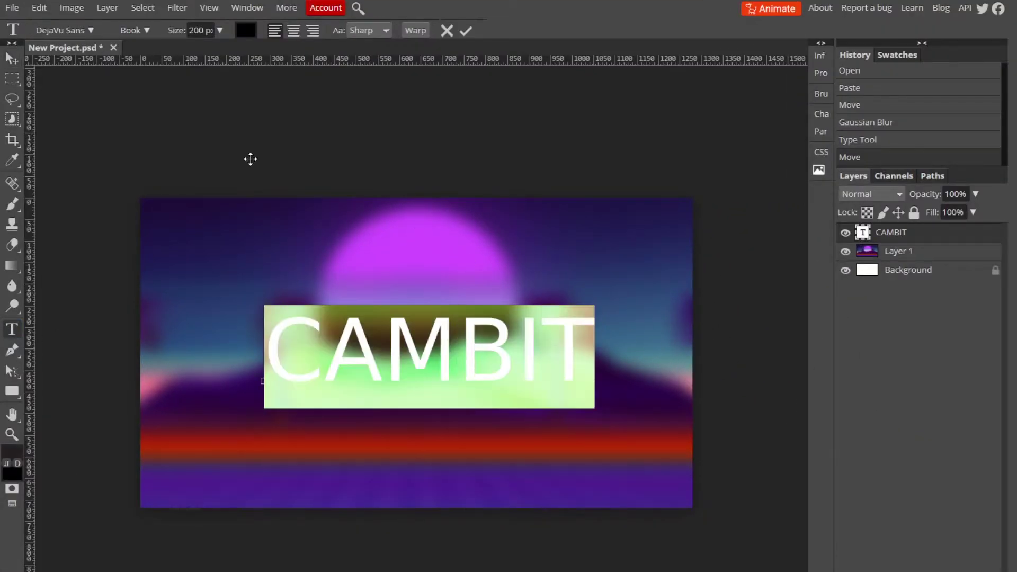
click(68, 21)
text(command)
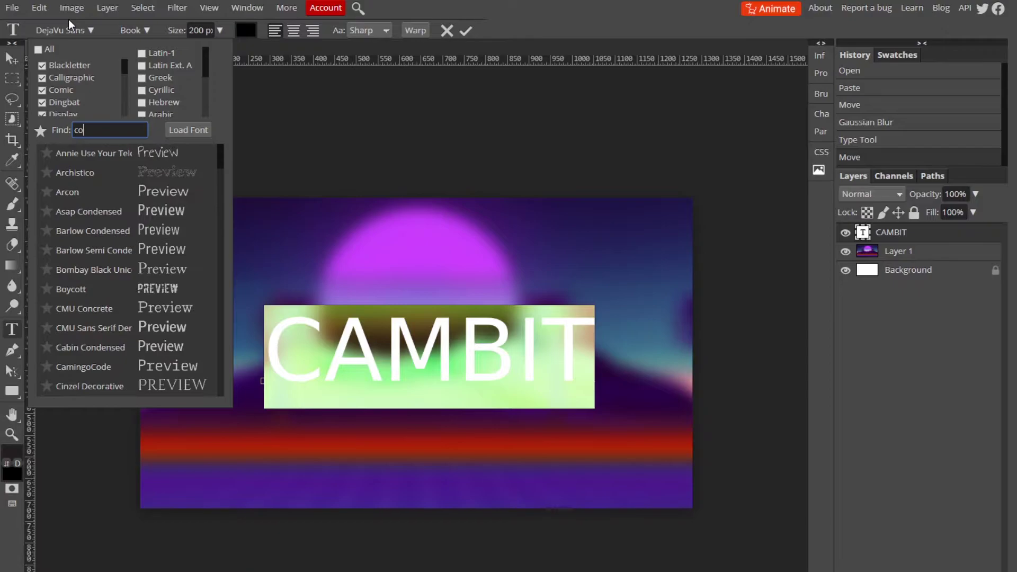
click(150, 154)
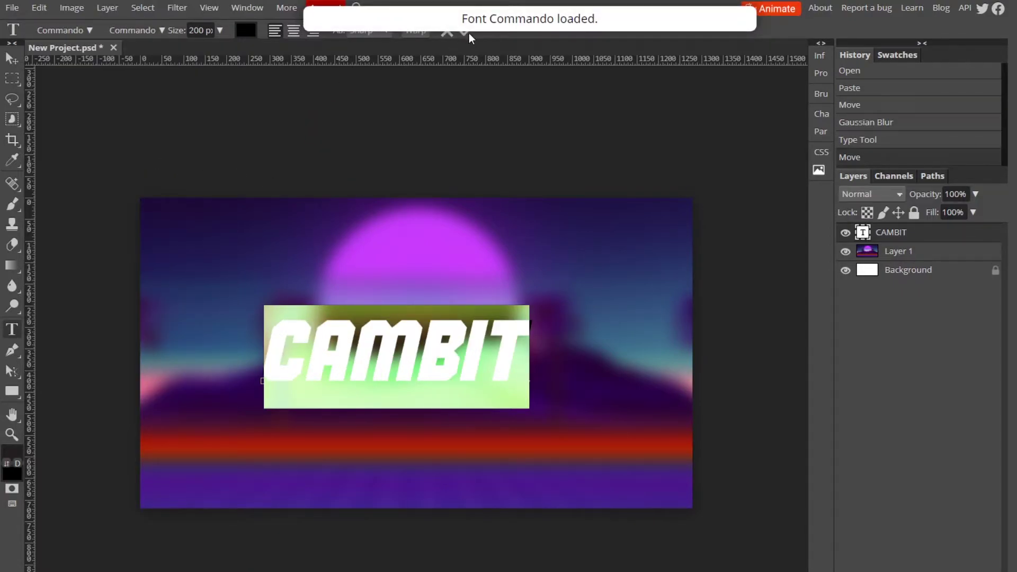
click(196, 31)
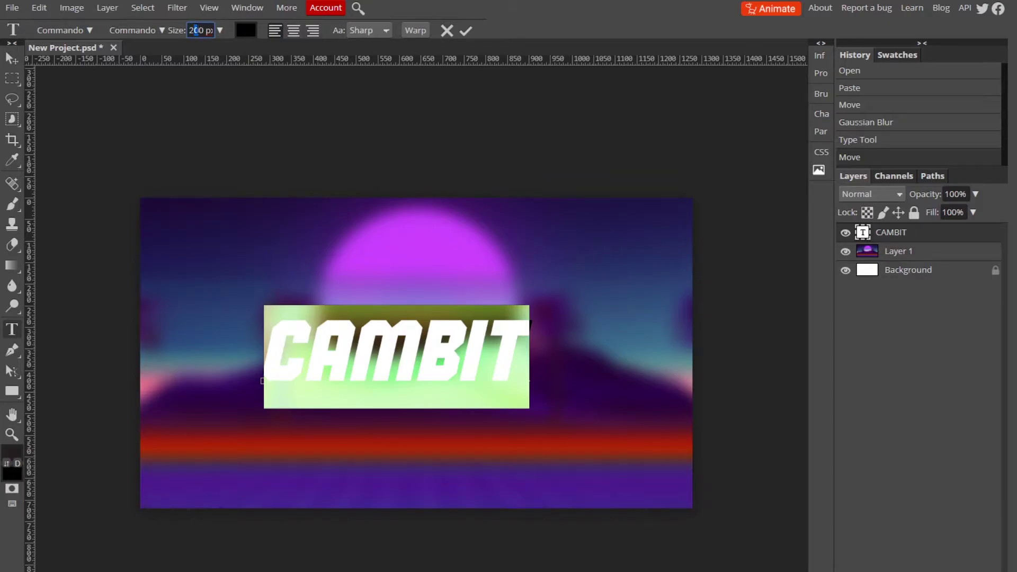
text(5)
click(468, 33)
key(v)
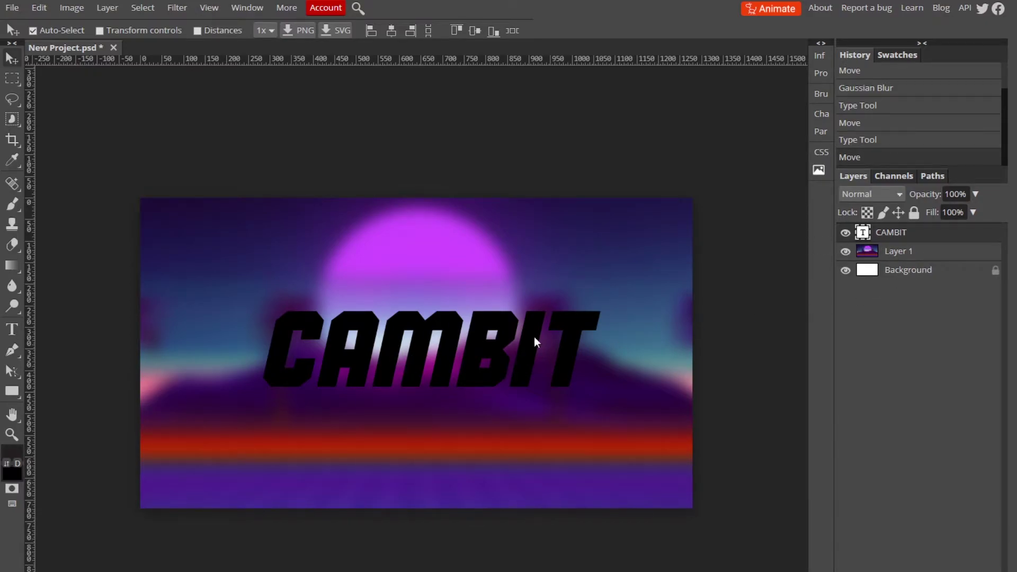
- Enable a Gradient Overlay in CAMBIT's Layer Style and show its settings
double_click(968, 238)
drag(336, 111, 845, 21)
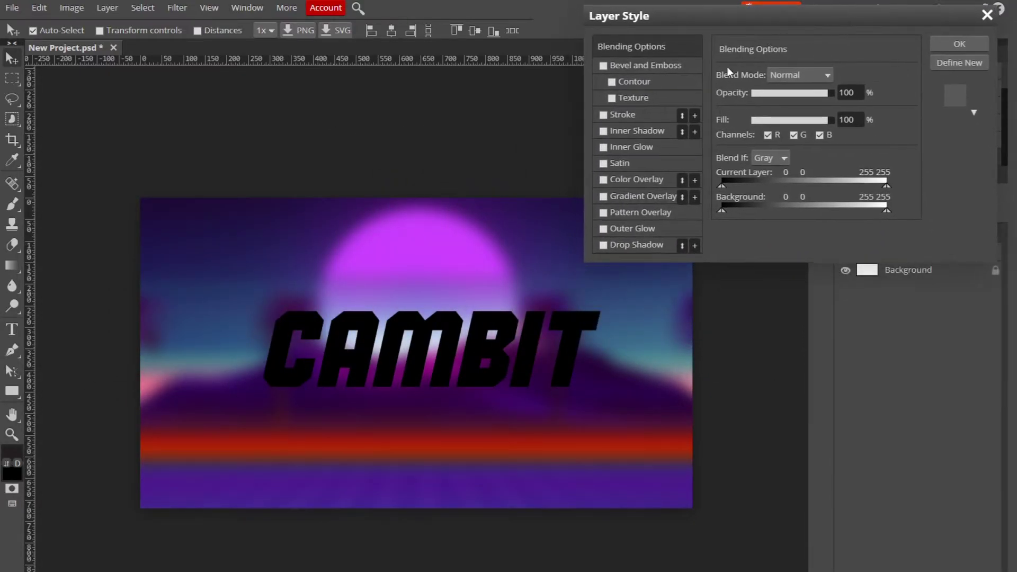
click(604, 196)
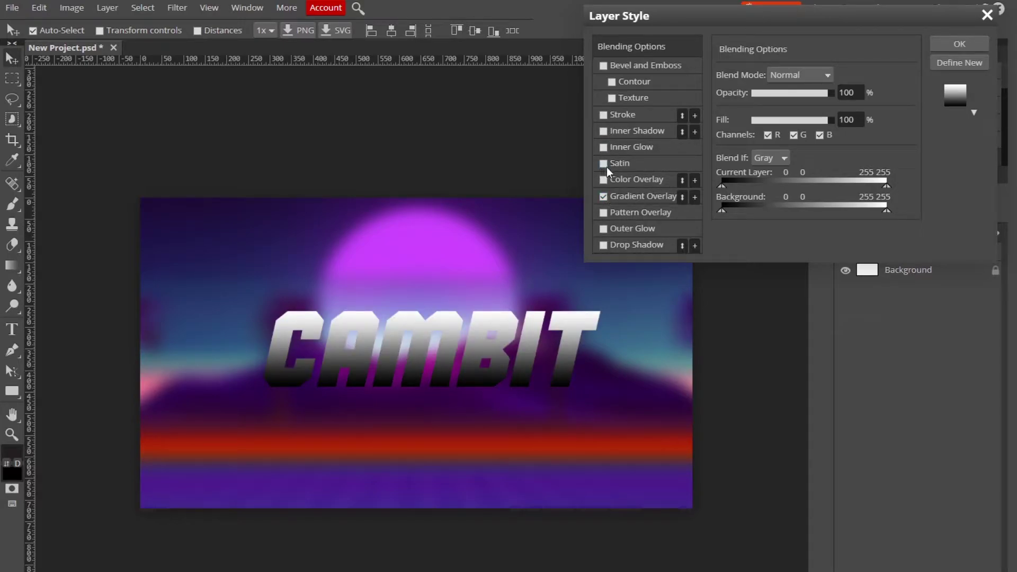
click(637, 199)
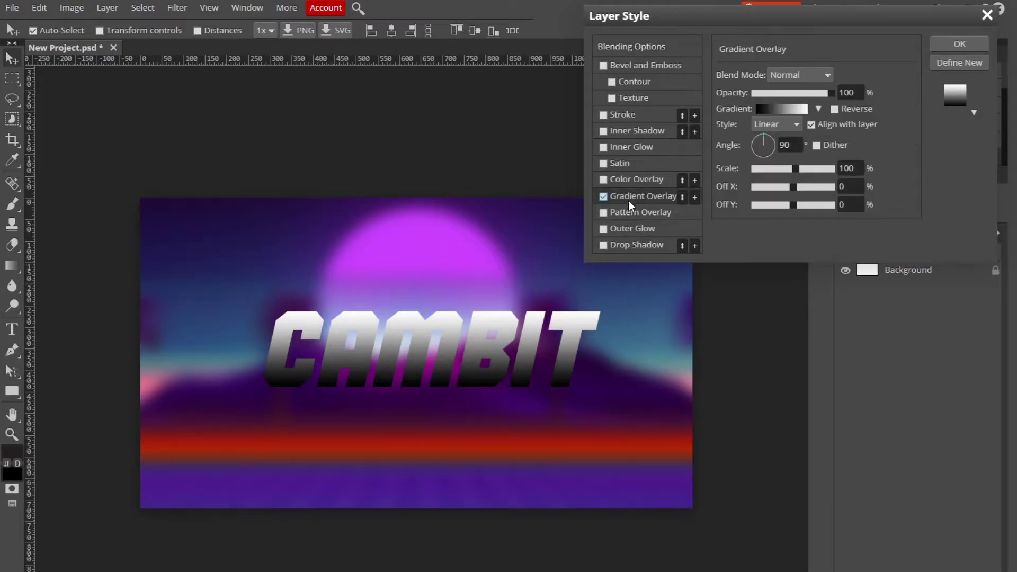
- In the Gradient Editor, add stops at 27% and further right, and make the left end purple a300ff
click(786, 111)
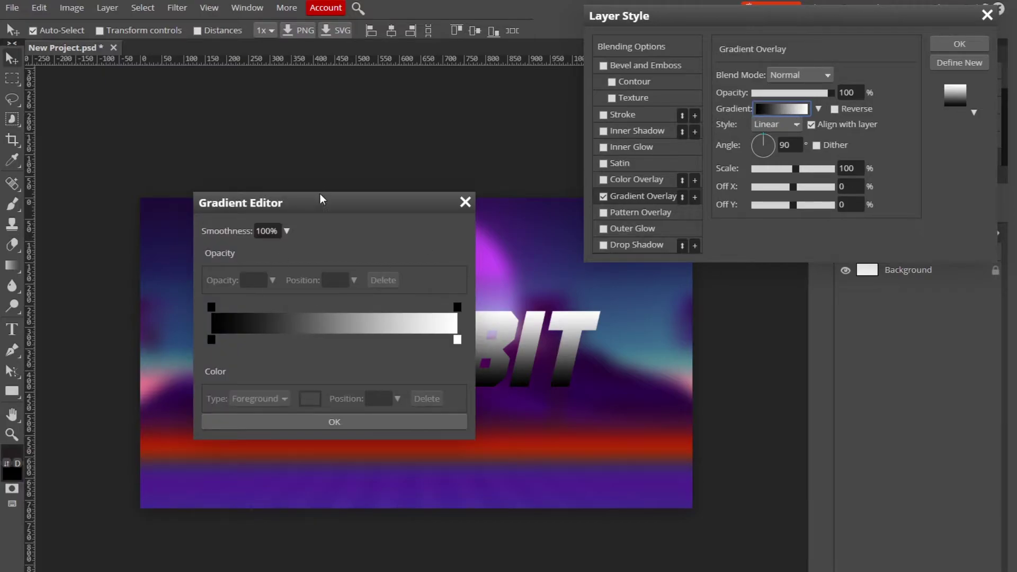
drag(317, 206, 804, 284)
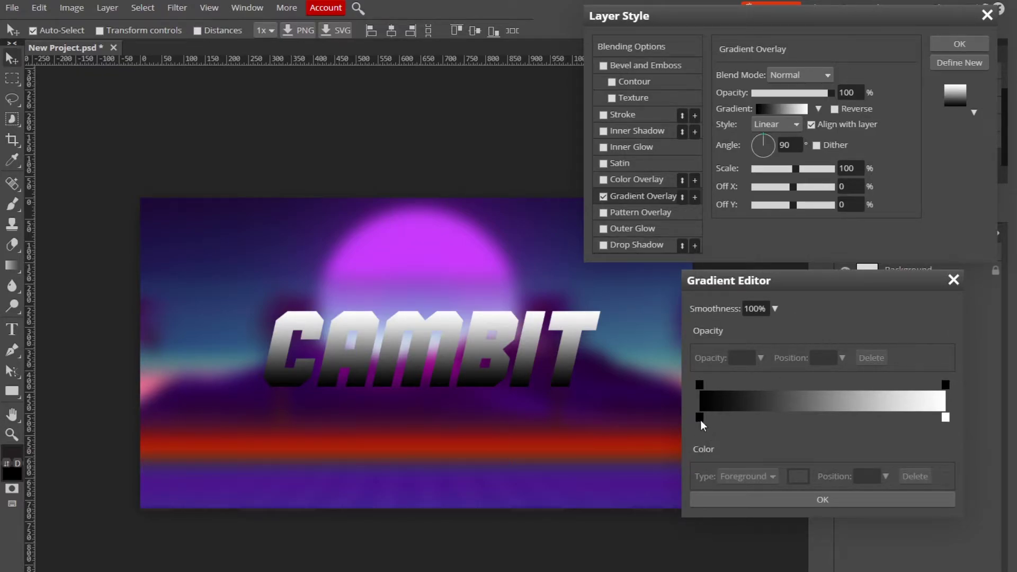
click(767, 417)
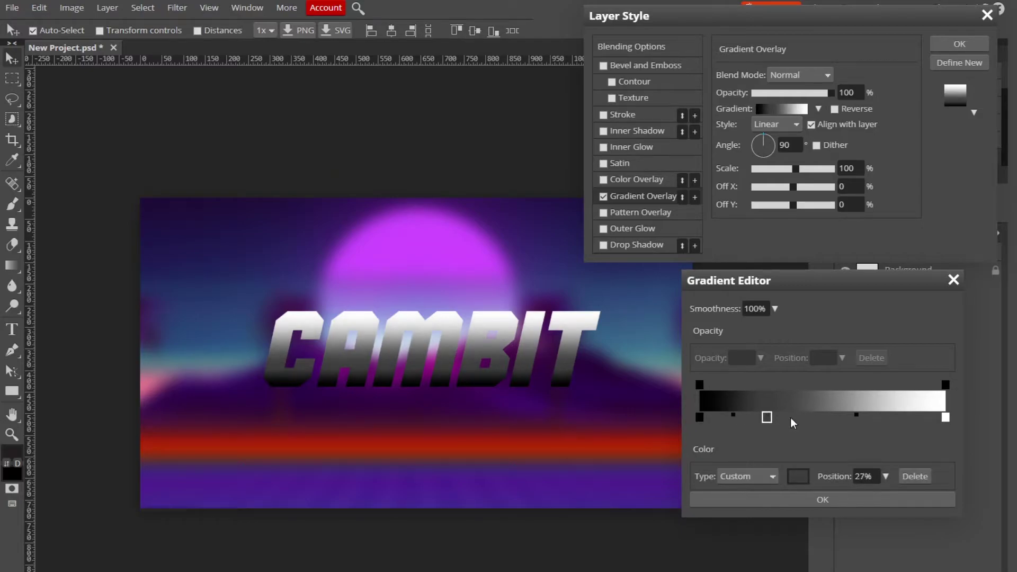
click(886, 418)
click(701, 418)
double_click(701, 418)
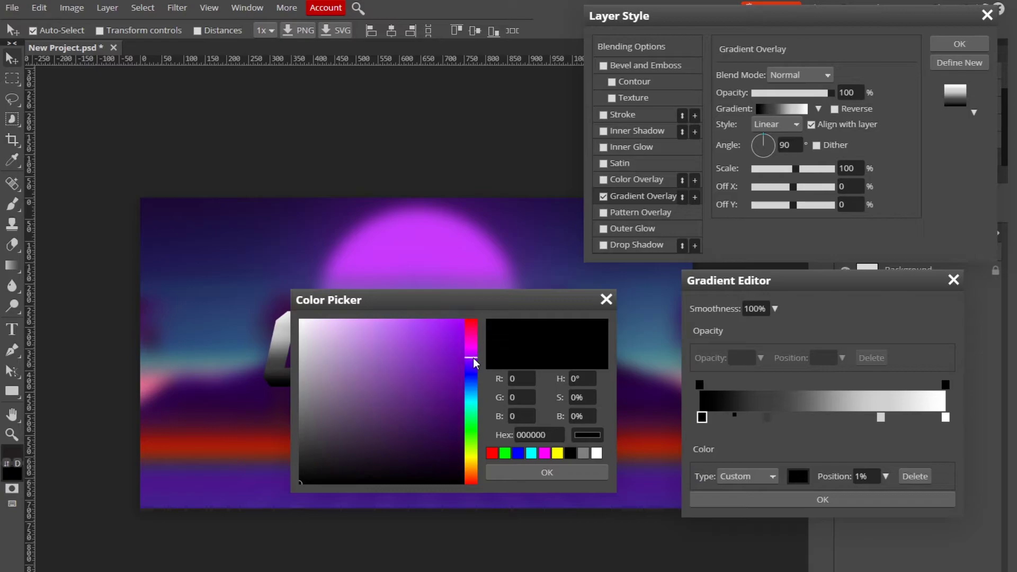
drag(436, 356, 558, 287)
click(664, 443)
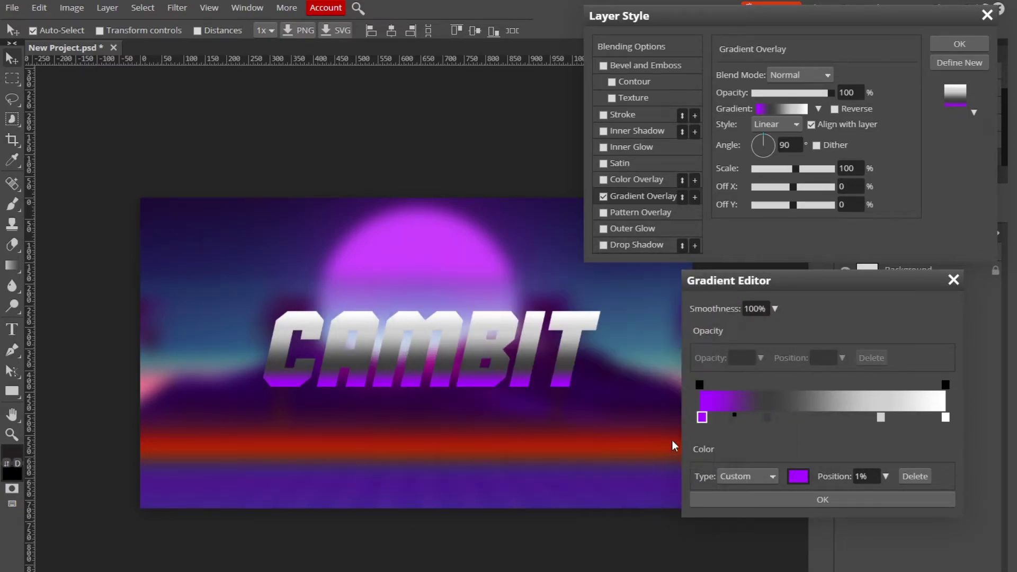
- Make the 27% stop lavender da9aff, add a white middle stop, and move the grey stop to 68%
double_click(766, 417)
mouse_move(464, 302)
mouse_down()
mouse_move(449, 274)
mouse_move(460, 284)
mouse_up()
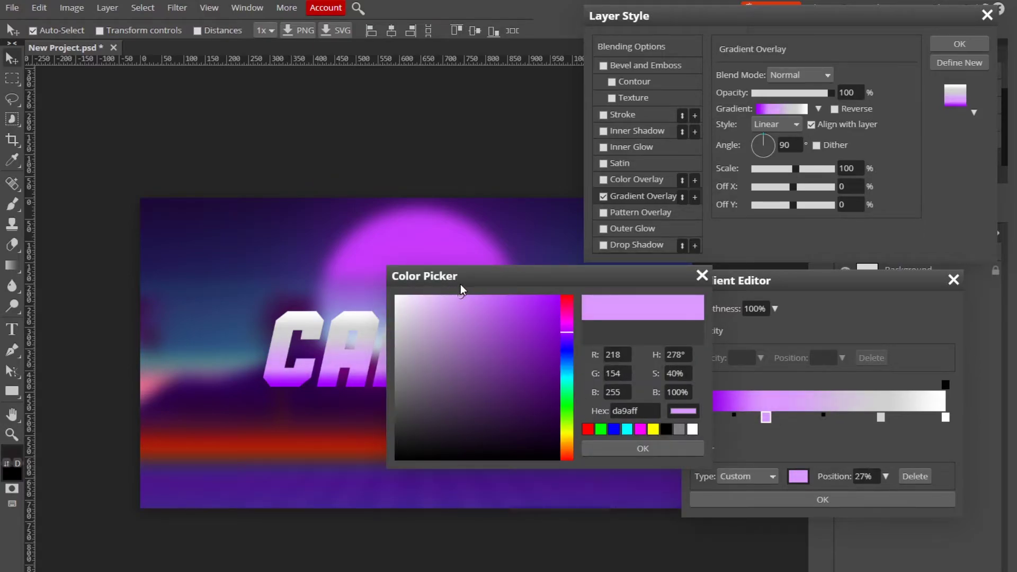
click(613, 447)
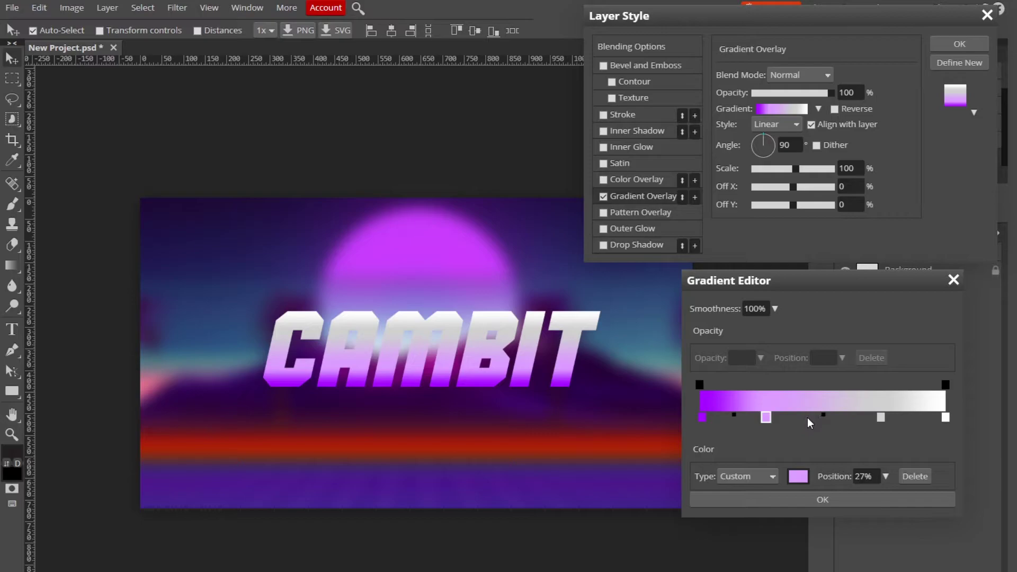
click(810, 422)
double_click(816, 418)
drag(425, 329, 299, 237)
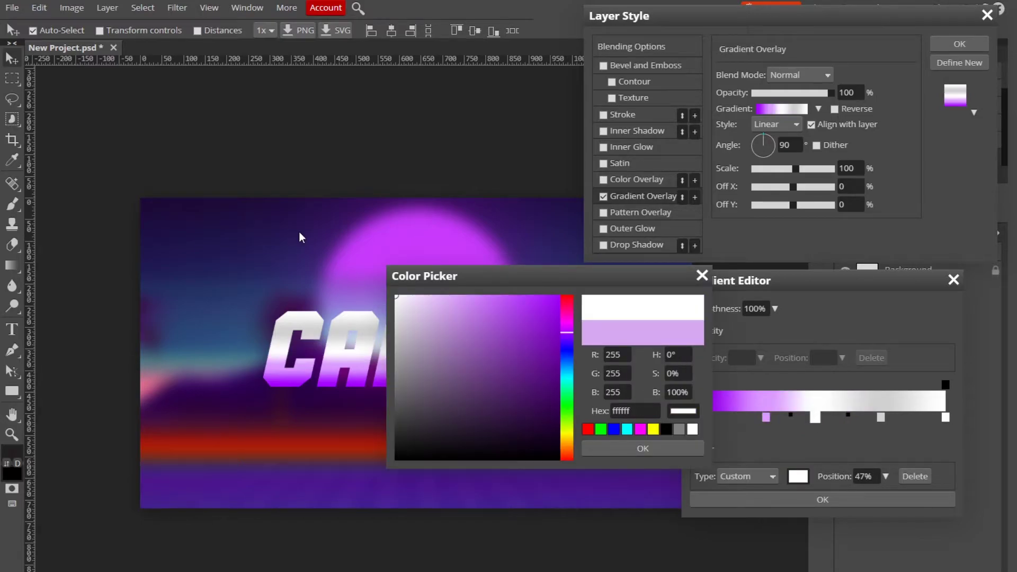
click(608, 450)
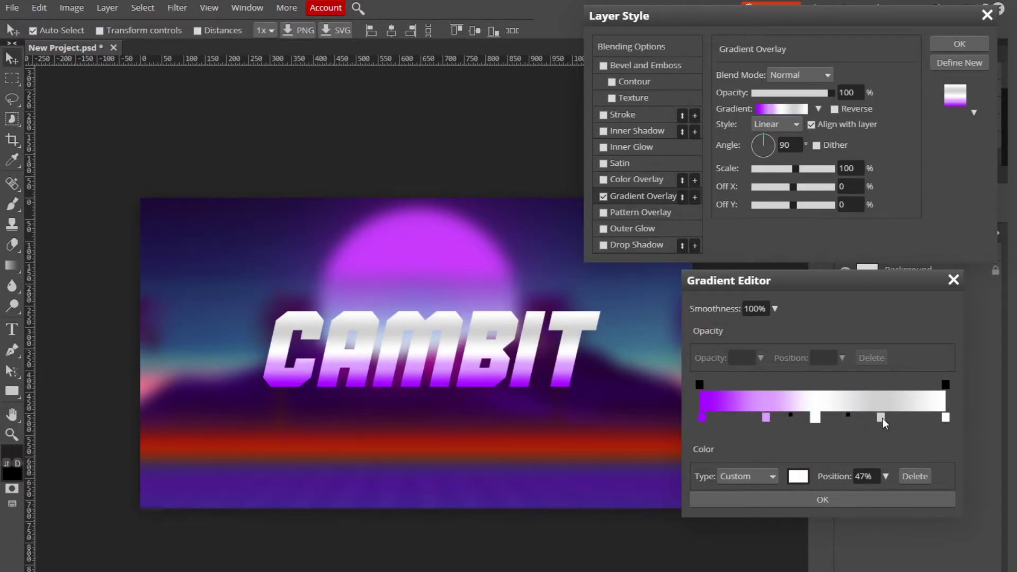
drag(881, 418, 867, 418)
- Make the 68% stop bright blue and add a saturated blue stop at 81%
double_click(867, 418)
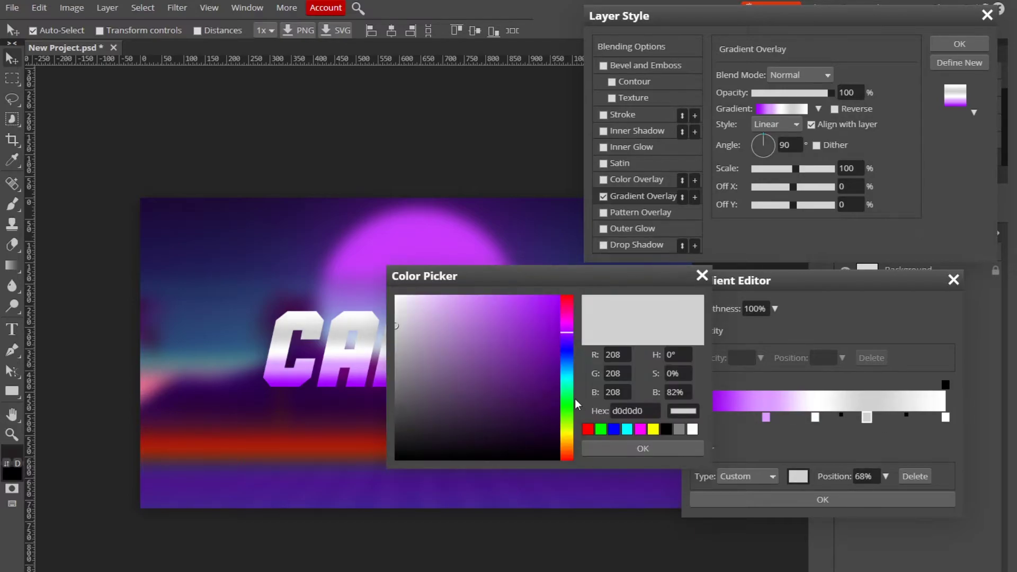
click(567, 353)
drag(537, 326, 560, 296)
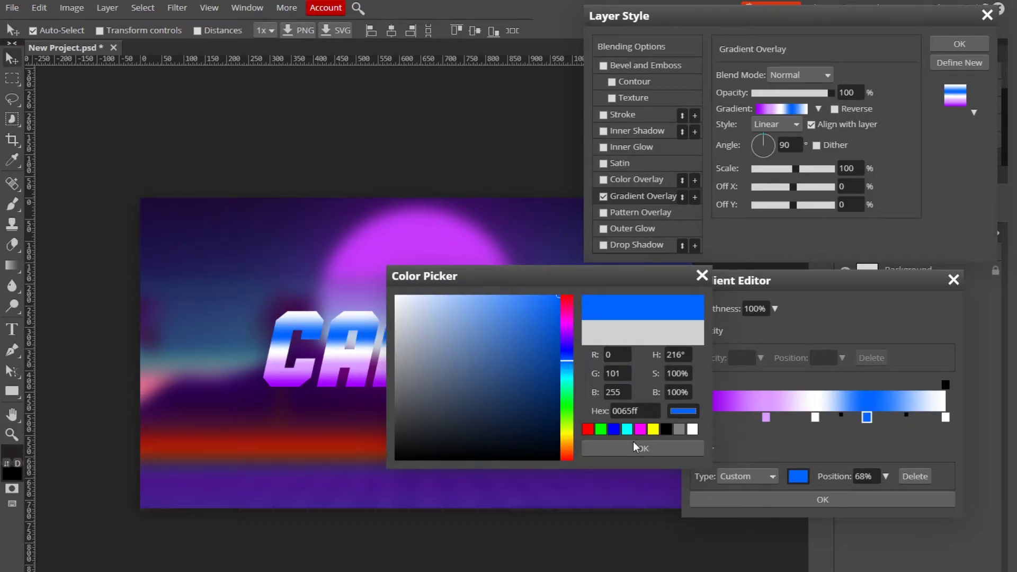
click(636, 447)
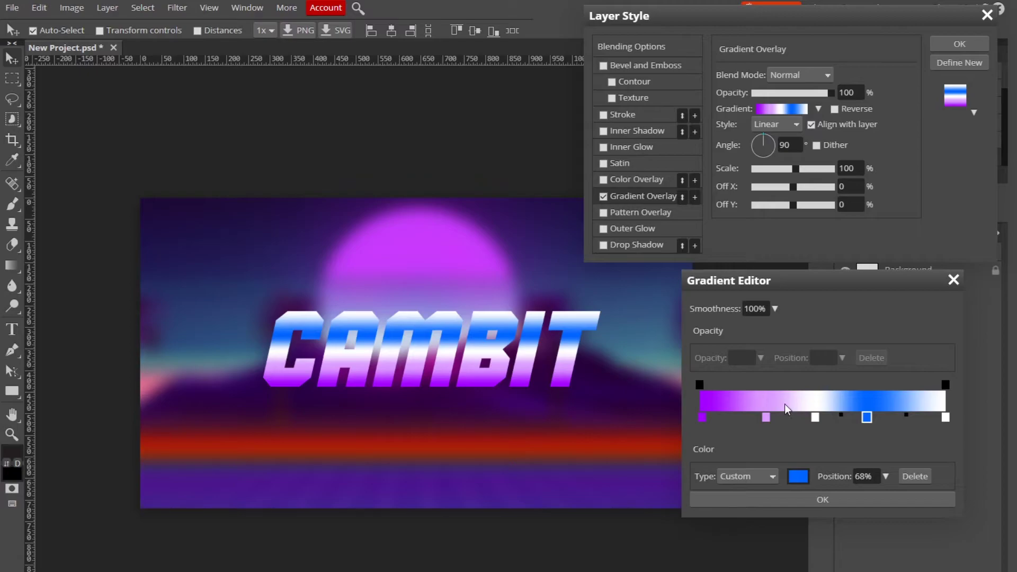
click(911, 419)
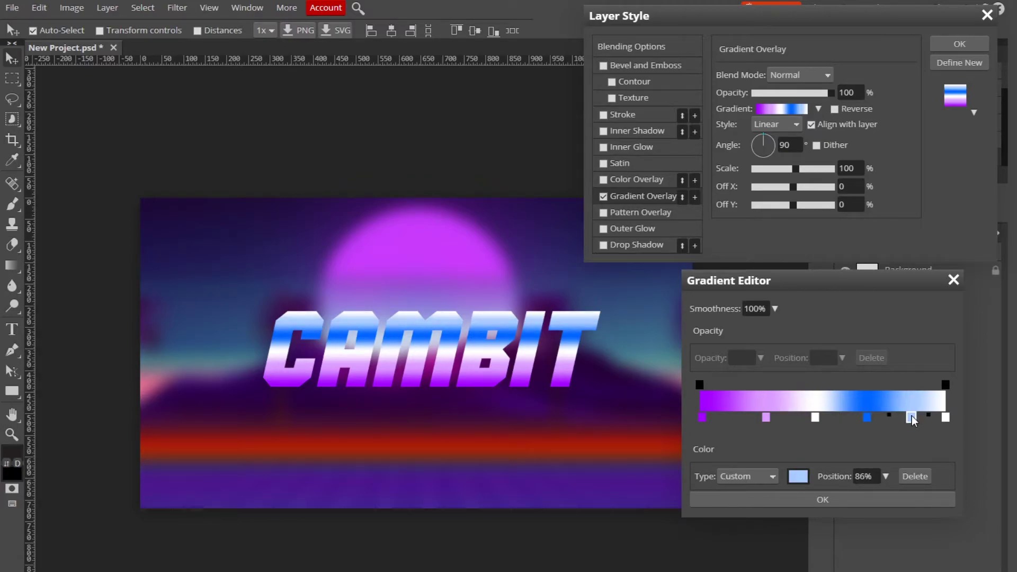
double_click(911, 417)
click(565, 349)
mouse_move(566, 350)
mouse_down()
mouse_move(548, 297)
mouse_move(558, 288)
mouse_up()
click(699, 450)
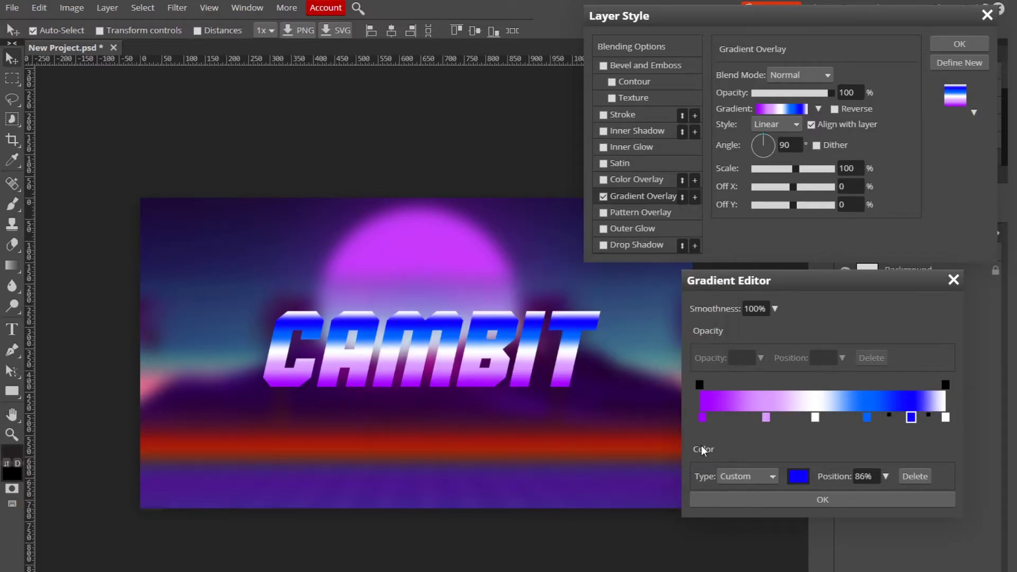
drag(912, 418, 934, 417)
- Recolour the end stop purple-magenta, add a right-end stop, and place a blue-violet stop at 74%
double_click(933, 418)
click(559, 327)
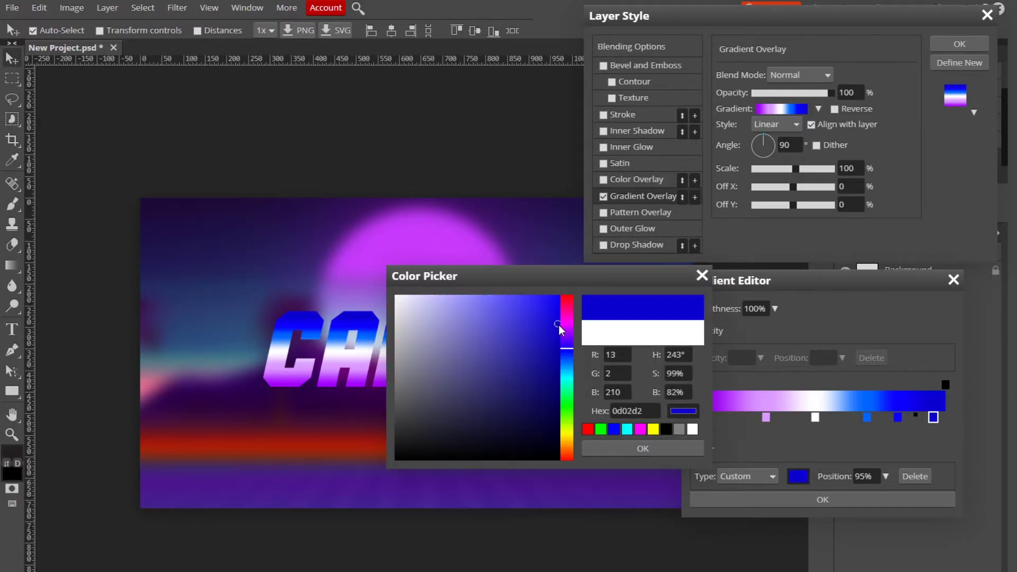
click(567, 327)
click(566, 320)
mouse_move(536, 325)
mouse_down()
mouse_move(523, 274)
mouse_move(497, 271)
mouse_move(526, 273)
mouse_up()
click(565, 329)
click(567, 327)
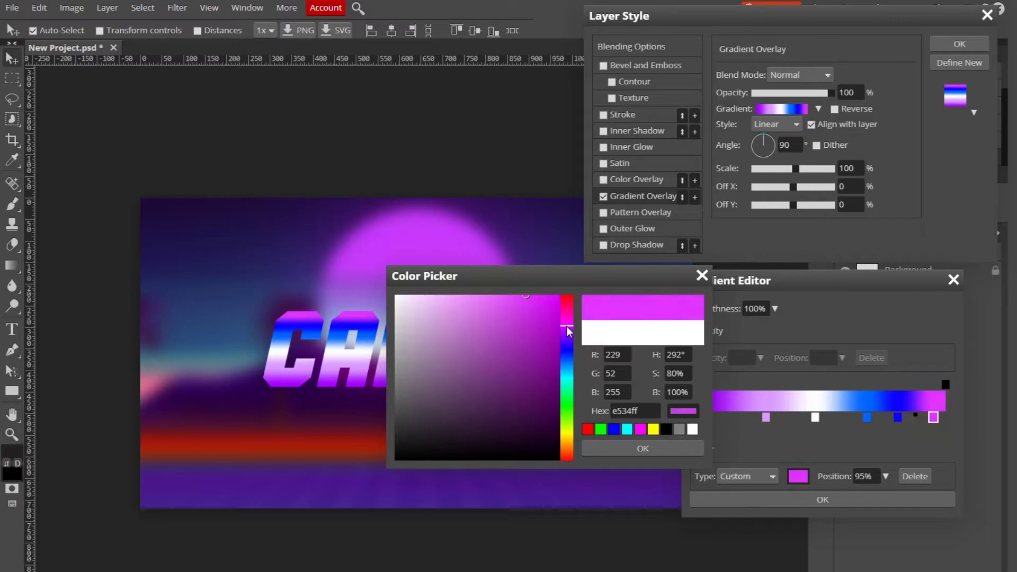
click(642, 447)
click(951, 418)
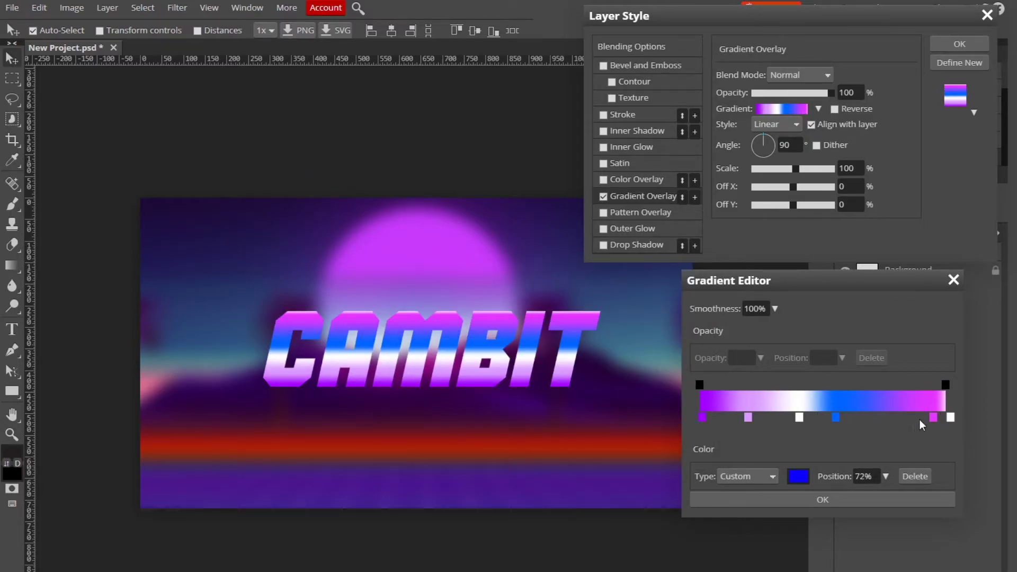
drag(874, 418, 922, 424)
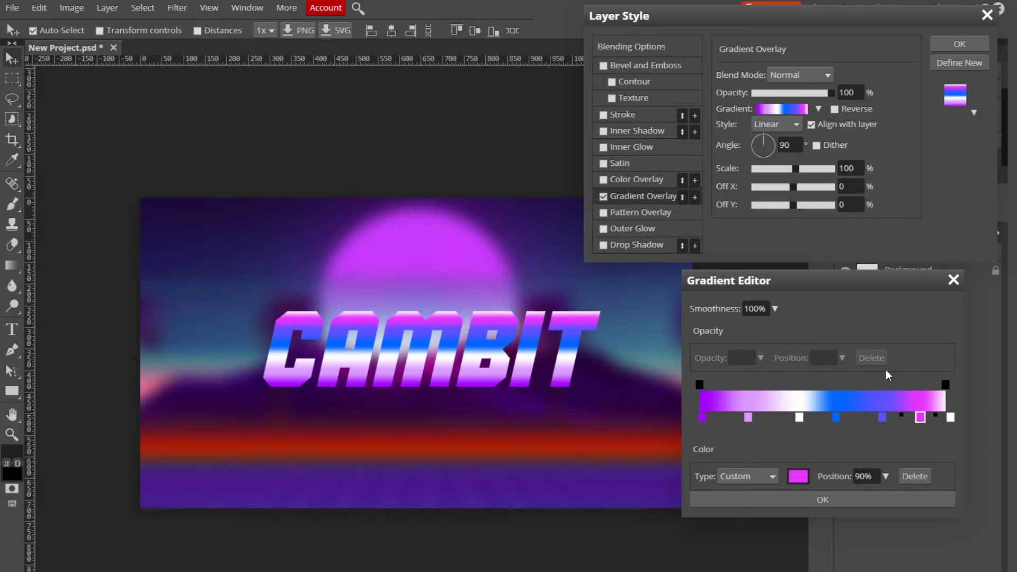
- Apply the gradient and add a Satin effect at 37% opacity, 28 px distance and 20 px size
click(830, 502)
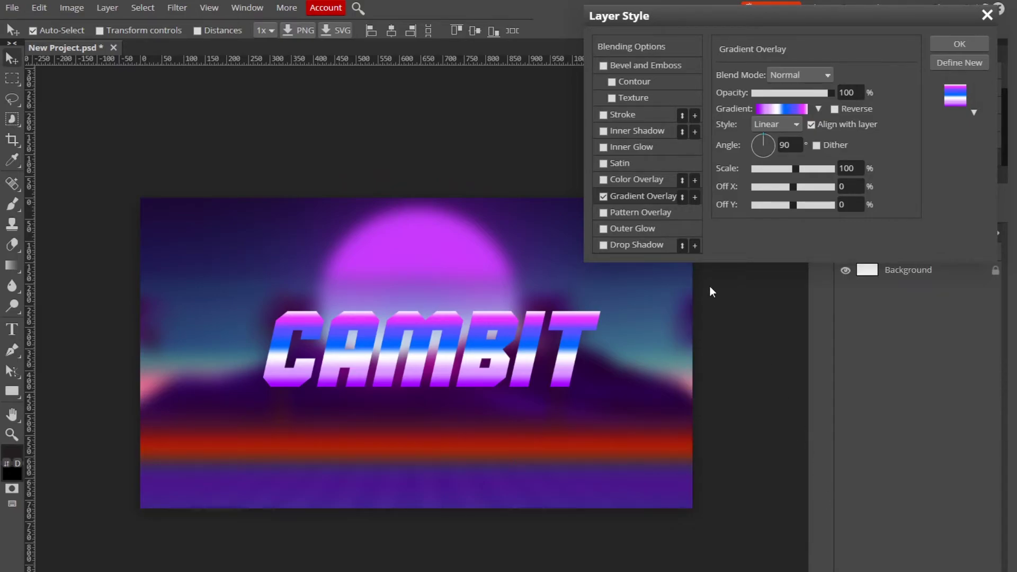
click(603, 163)
click(629, 166)
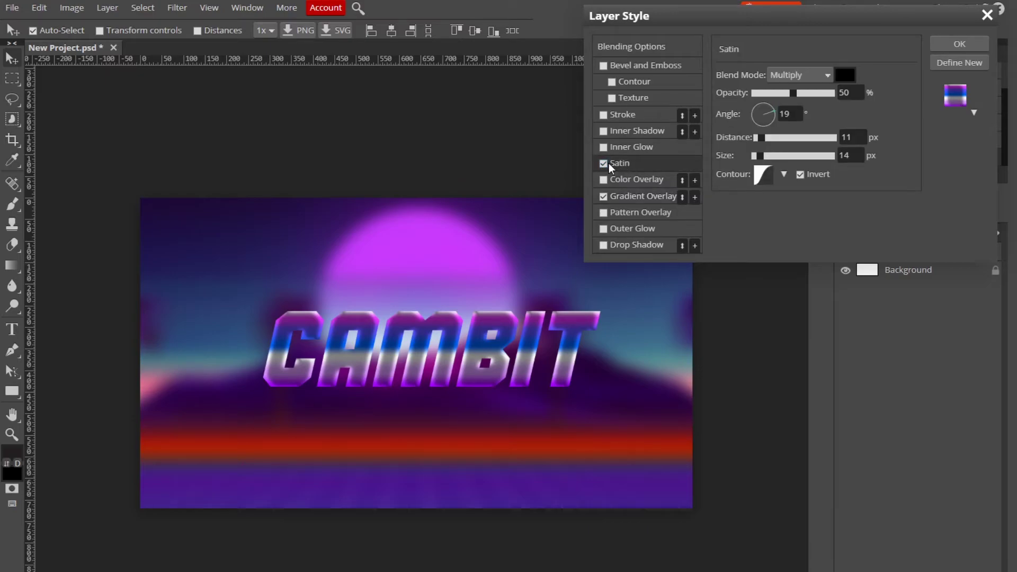
mouse_move(799, 92)
mouse_down()
mouse_move(872, 91)
mouse_move(792, 96)
mouse_up()
mouse_move(759, 138)
mouse_down()
mouse_move(774, 139)
mouse_move(756, 156)
mouse_move(763, 161)
mouse_up()
mouse_move(793, 94)
mouse_down()
mouse_move(769, 102)
mouse_move(783, 98)
mouse_up()
- Set the satin colour to dark grey 494949
click(845, 75)
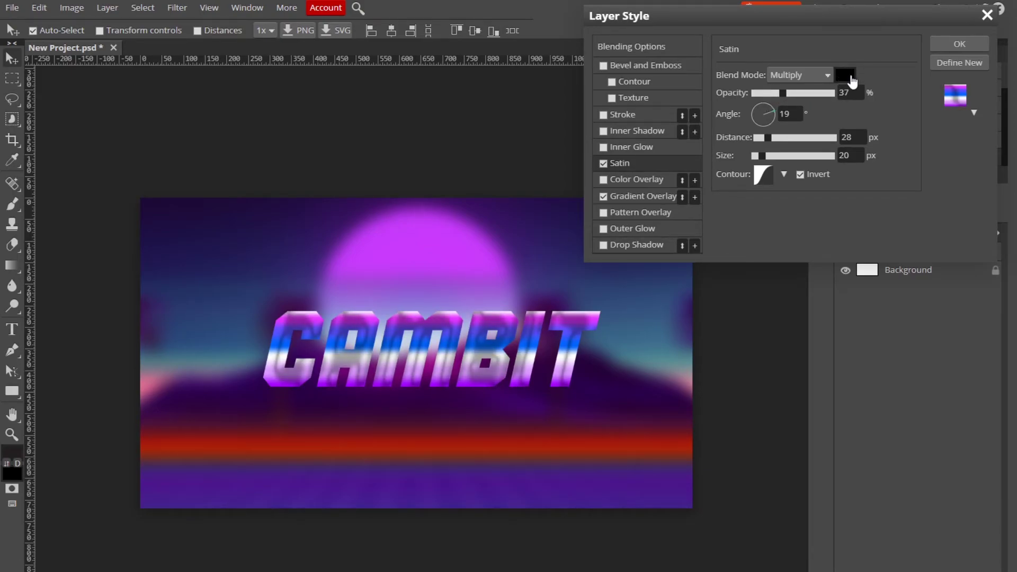
drag(486, 300, 684, 211)
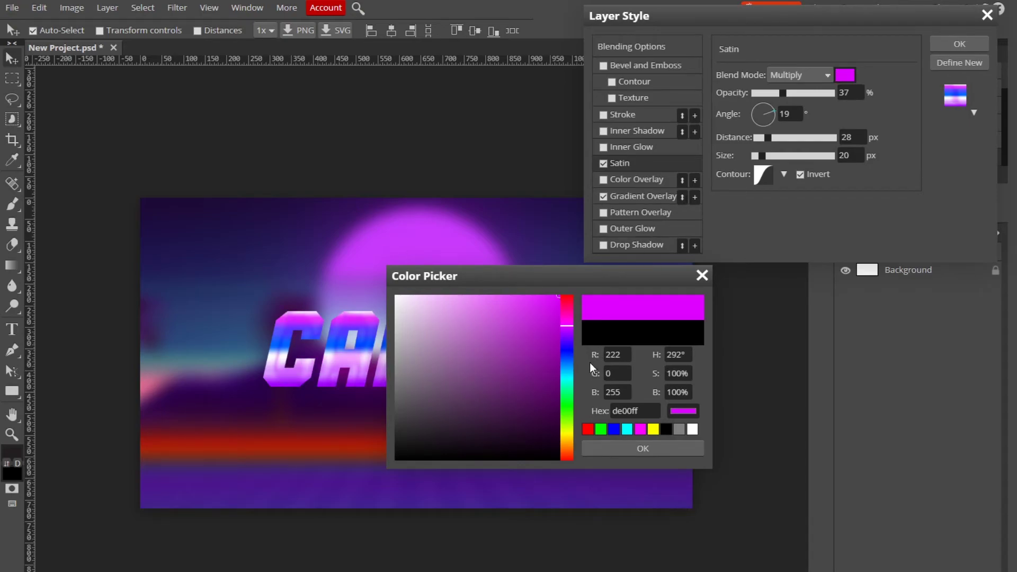
mouse_move(567, 346)
mouse_down()
mouse_move(567, 371)
mouse_move(574, 349)
mouse_up()
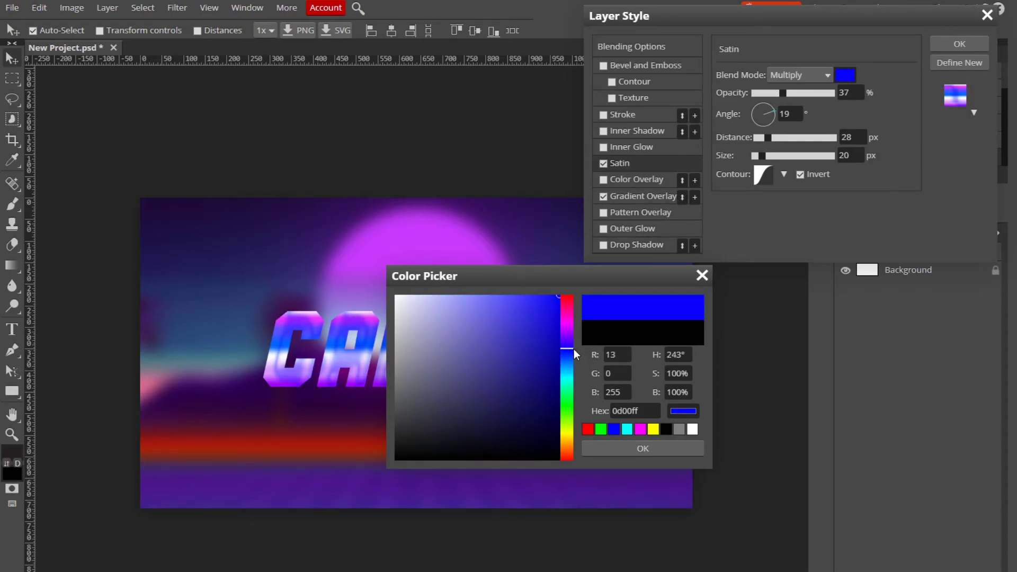
drag(531, 278, 863, 232)
click(766, 407)
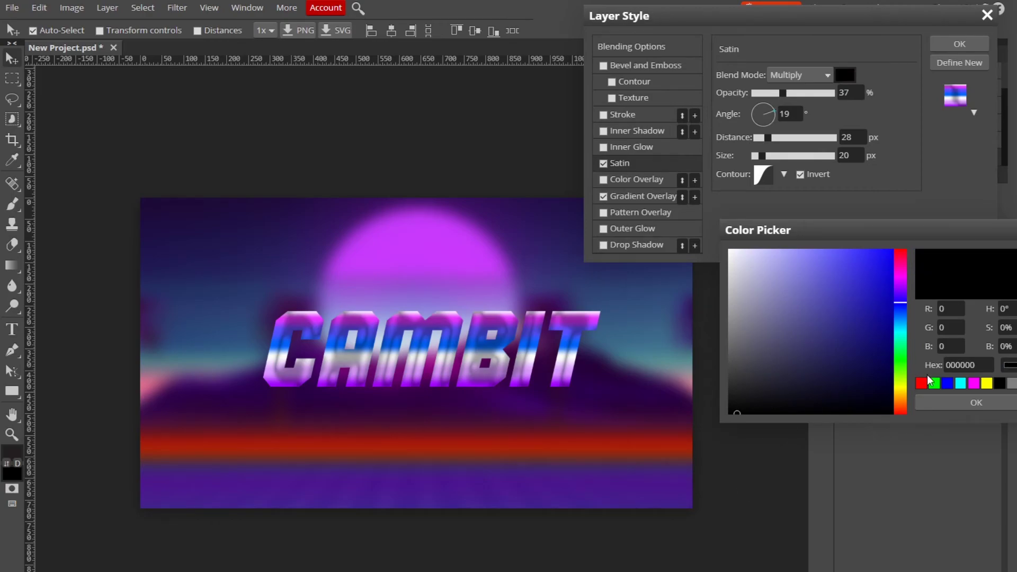
click(833, 298)
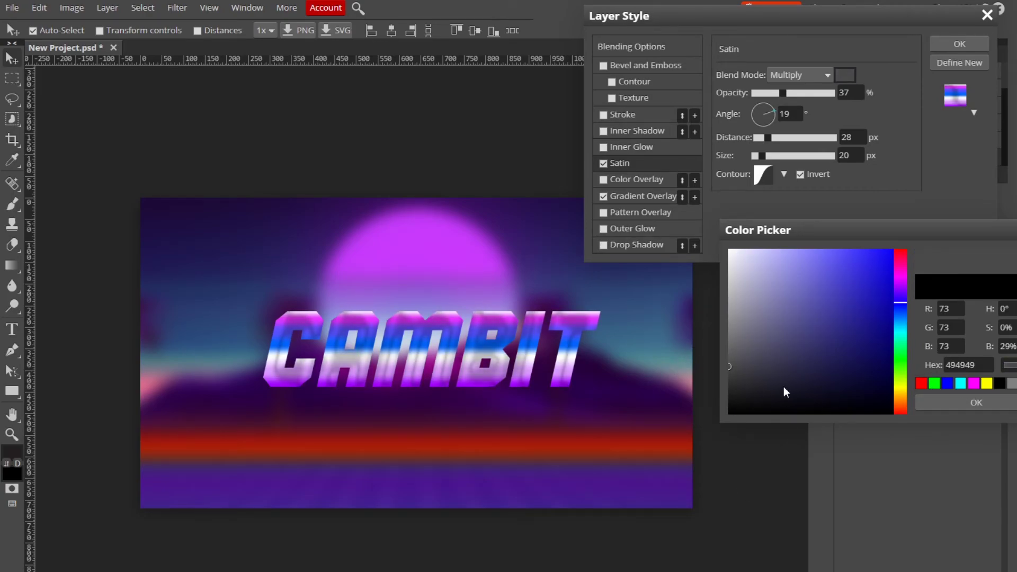
click(976, 403)
- Switch the satin to Normal blend mode with 43% opacity and 26 px distance
click(790, 74)
click(787, 83)
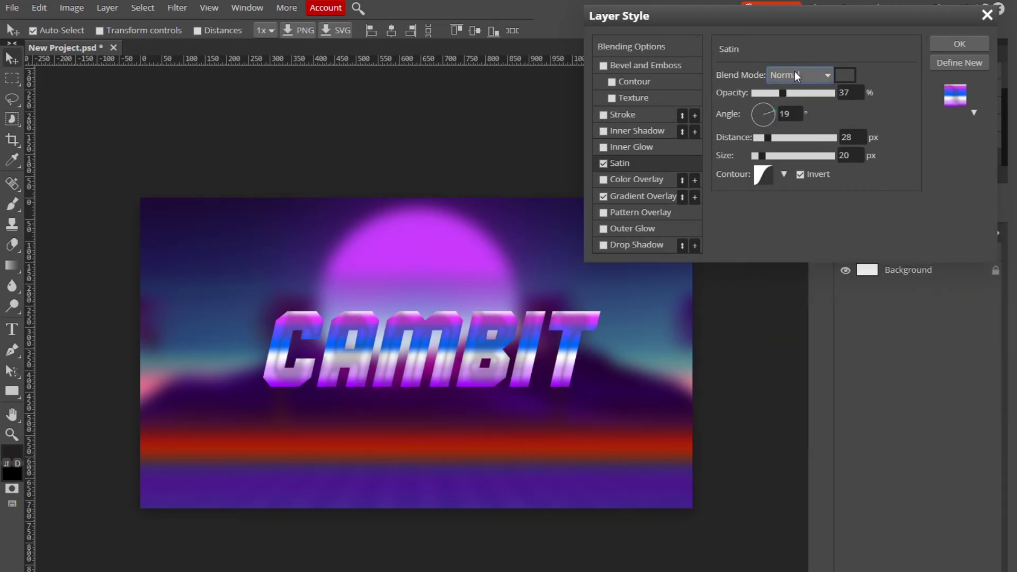
drag(490, 402, 489, 403)
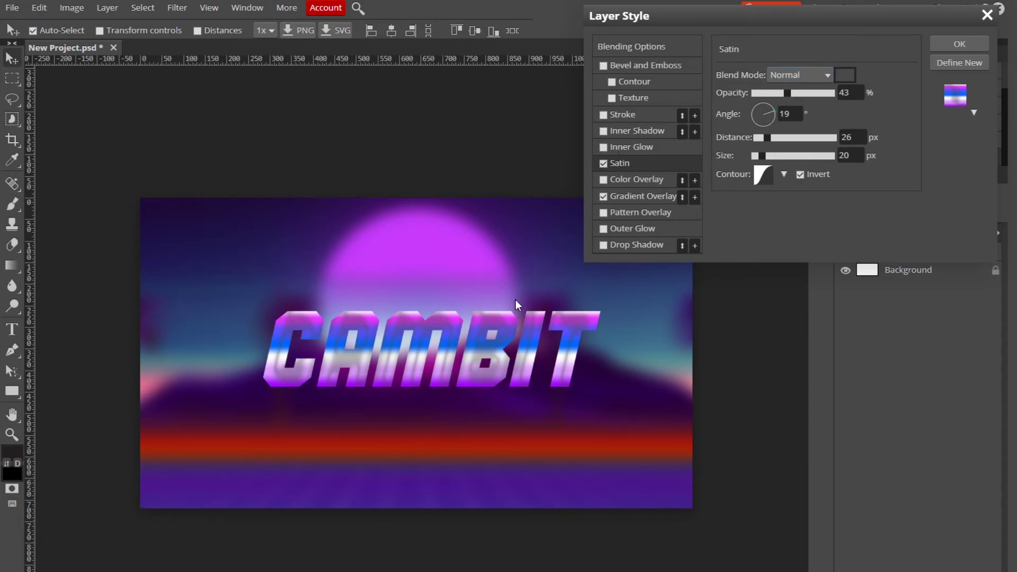